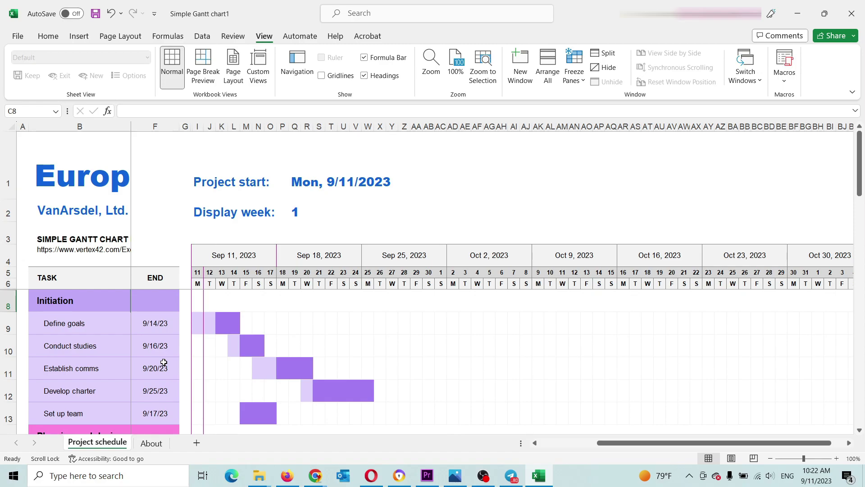
Show the Protect Workbook options on the Info page for Simple Gantt chart1.
{"action": "scroll", "coordinate": [163, 362], "scroll_direction": "down", "scroll_amount": 3}
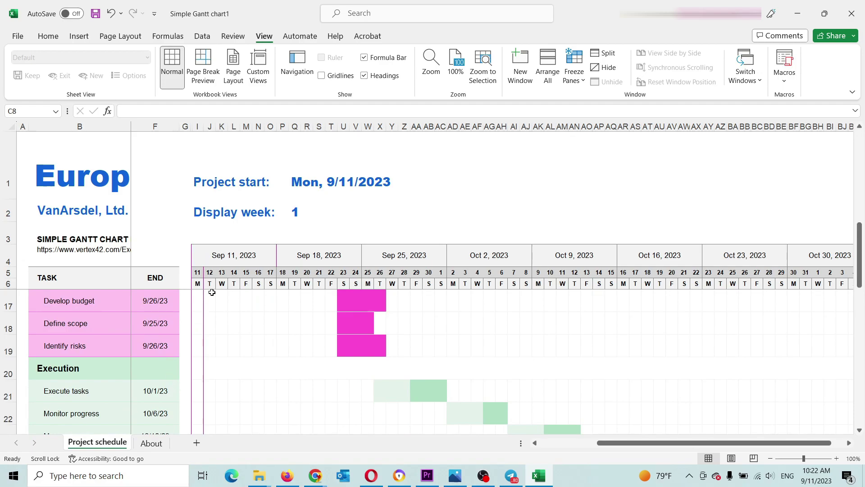
{"action": "scroll", "coordinate": [212, 292], "scroll_direction": "up", "scroll_amount": 1}
{"action": "scroll", "coordinate": [212, 292], "scroll_direction": "up", "scroll_amount": 2}
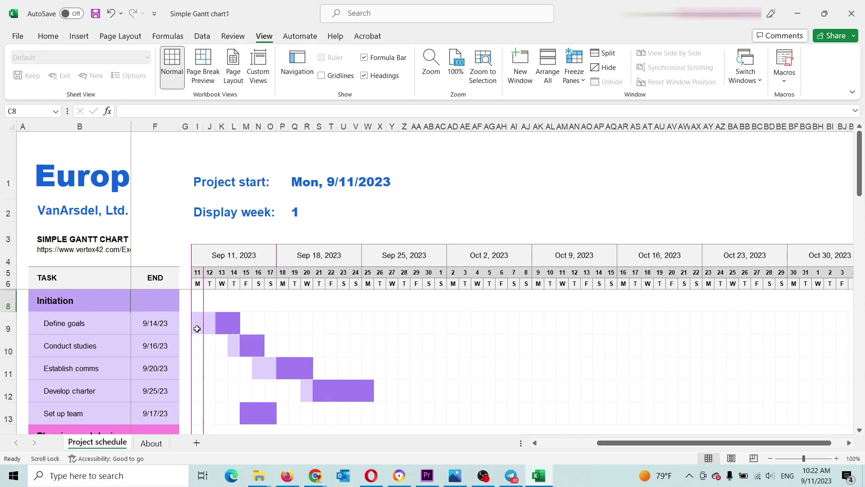
{"action": "scroll", "coordinate": [196, 363], "scroll_direction": "down", "scroll_amount": 3}
{"action": "scroll", "coordinate": [195, 363], "scroll_direction": "up", "scroll_amount": 2}
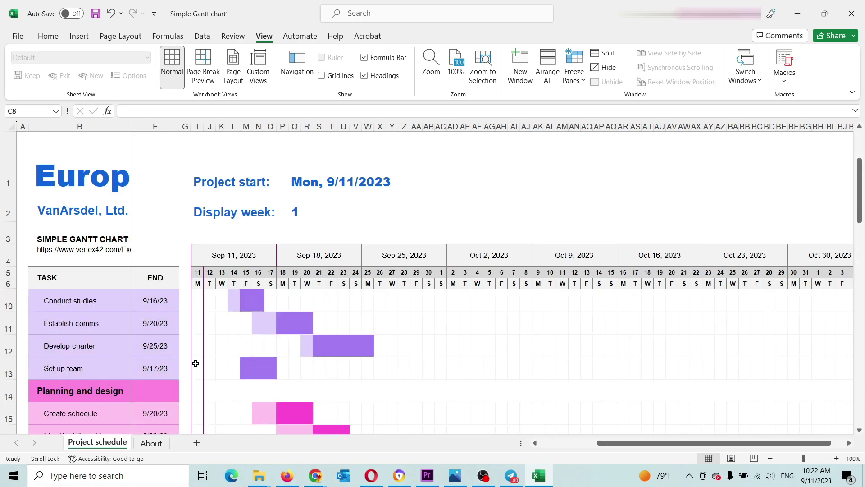
{"action": "scroll", "coordinate": [195, 363], "scroll_direction": "up", "scroll_amount": 1}
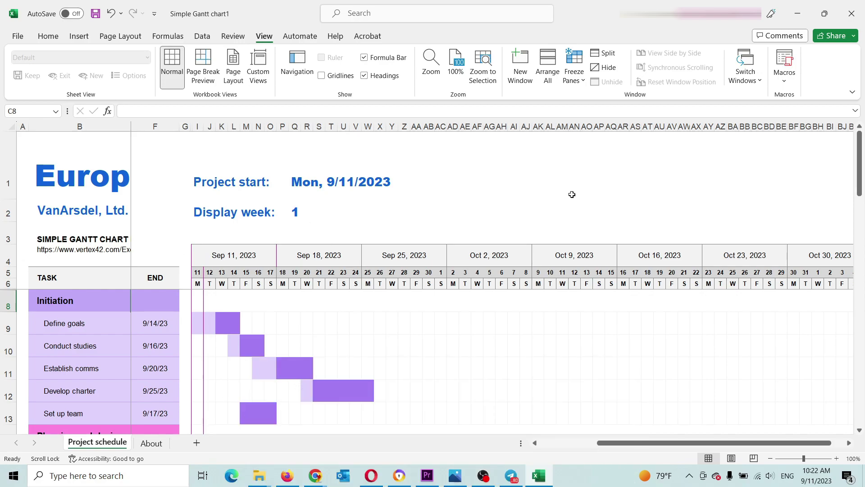
{"action": "scroll", "coordinate": [571, 195], "scroll_direction": "down", "scroll_amount": 1}
{"action": "scroll", "coordinate": [572, 194], "scroll_direction": "down", "scroll_amount": 5}
{"action": "scroll", "coordinate": [571, 194], "scroll_direction": "up", "scroll_amount": 6}
{"action": "left_click", "coordinate": [18, 36]}
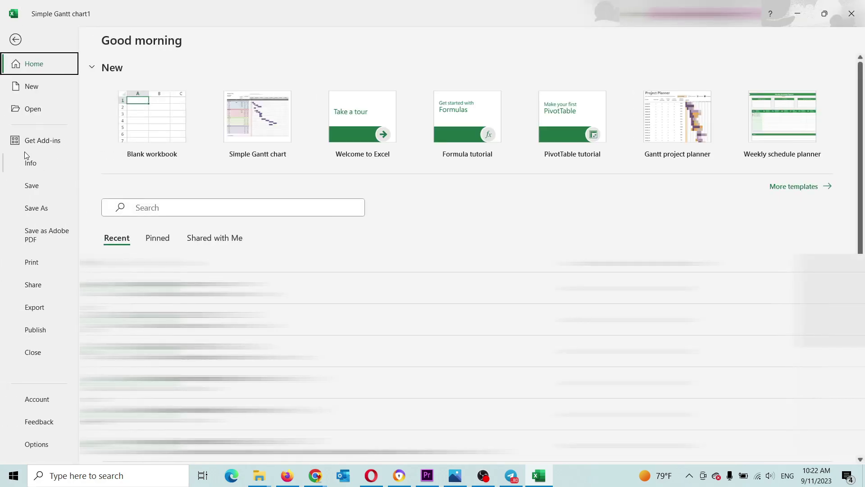
{"action": "left_click", "coordinate": [33, 169]}
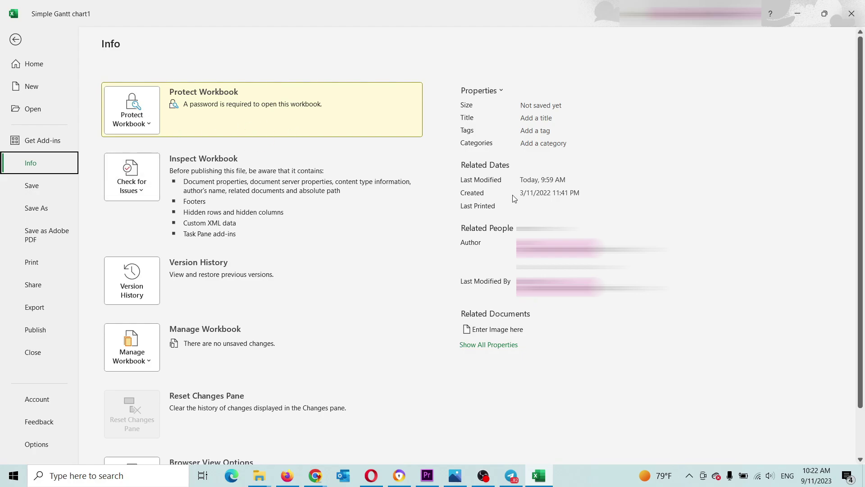
{"action": "left_click", "coordinate": [138, 123]}
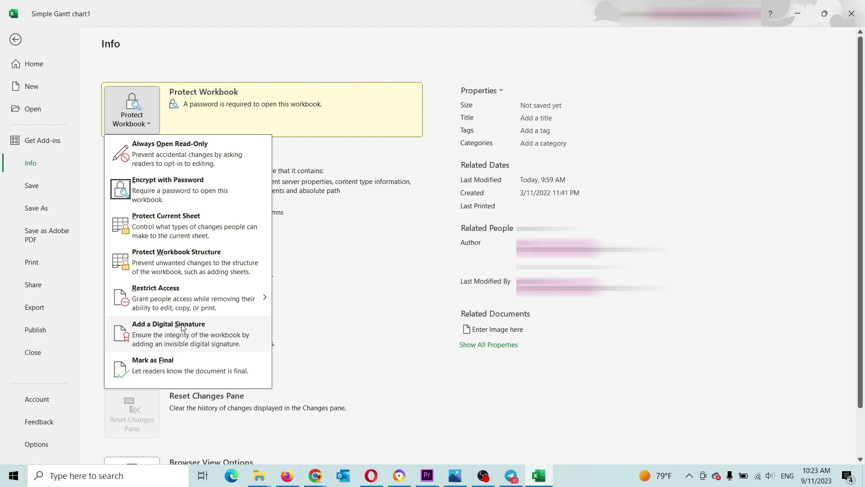
Choose Add a Digital Signature and save Simple Gantt chart1 as an Excel Workbook under its current name.
{"action": "left_click", "coordinate": [192, 346]}
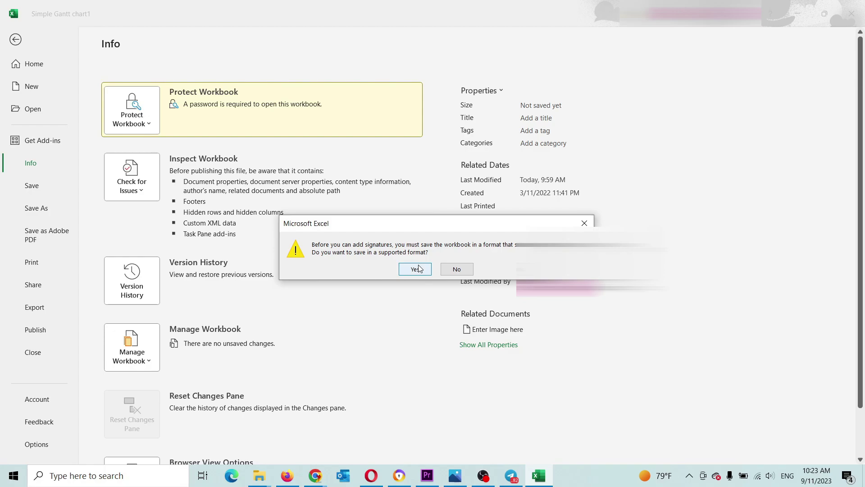
{"action": "left_click", "coordinate": [415, 269]}
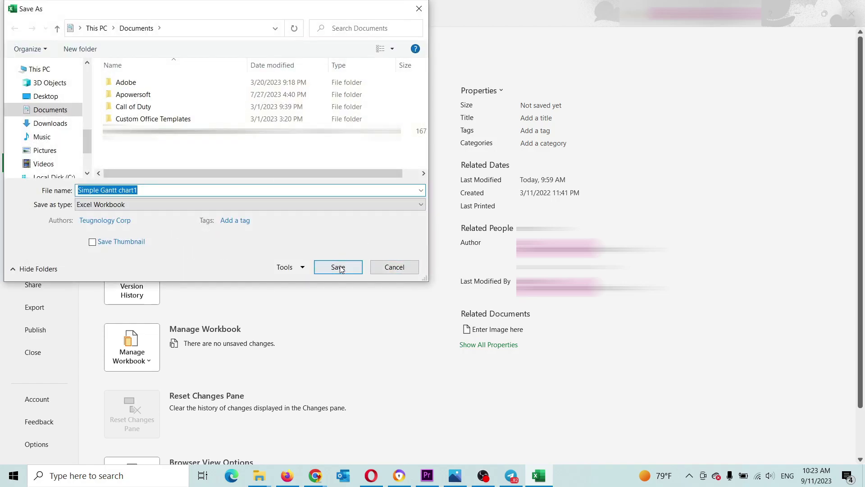
{"action": "left_click", "coordinate": [340, 266]}
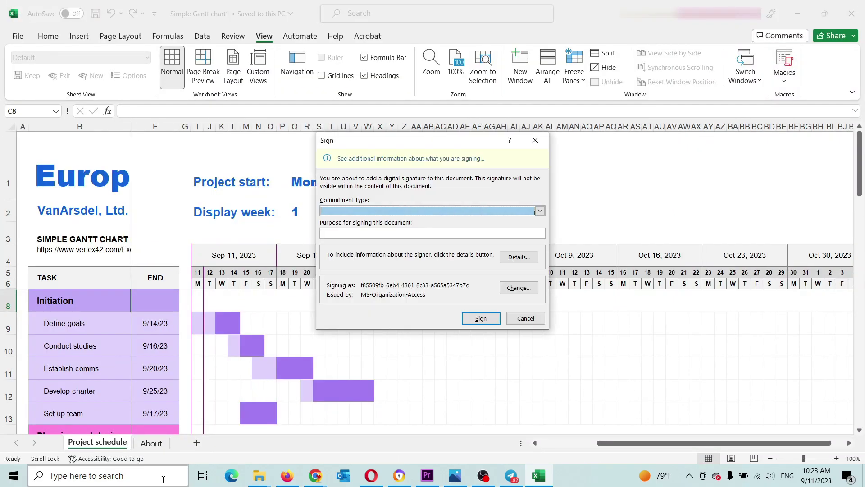
Sign with commitment type 'Created and approved this document' and purpose 'protection'.
{"action": "left_click", "coordinate": [383, 210]}
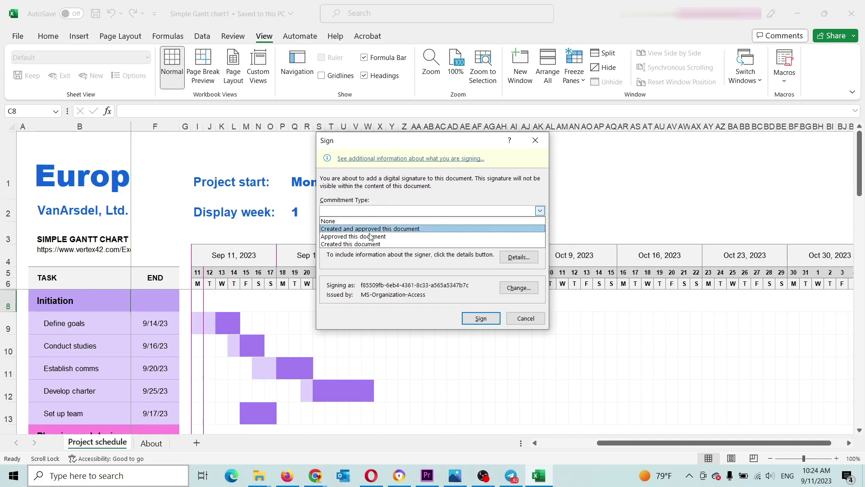
{"action": "left_click", "coordinate": [400, 230]}
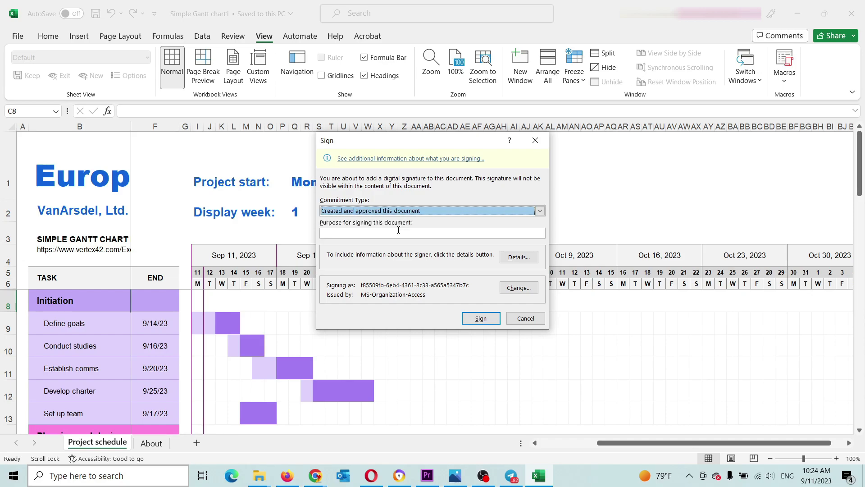
{"action": "left_click", "coordinate": [436, 211]}
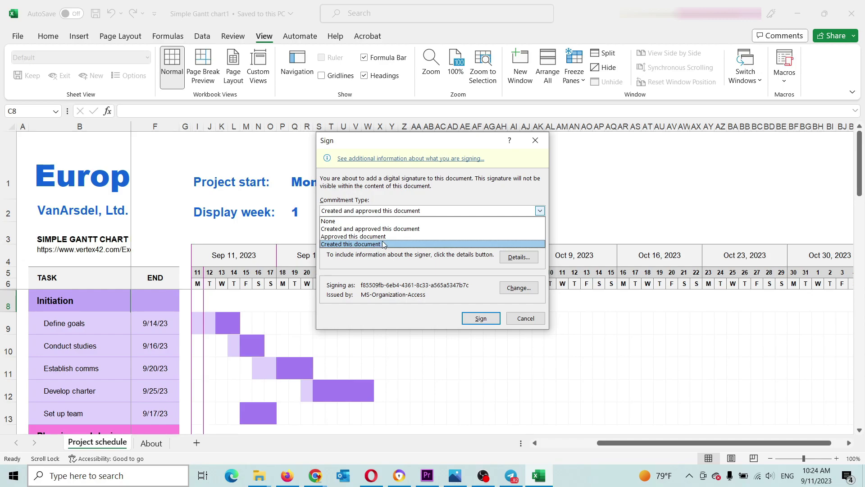
{"action": "left_click", "coordinate": [477, 185]}
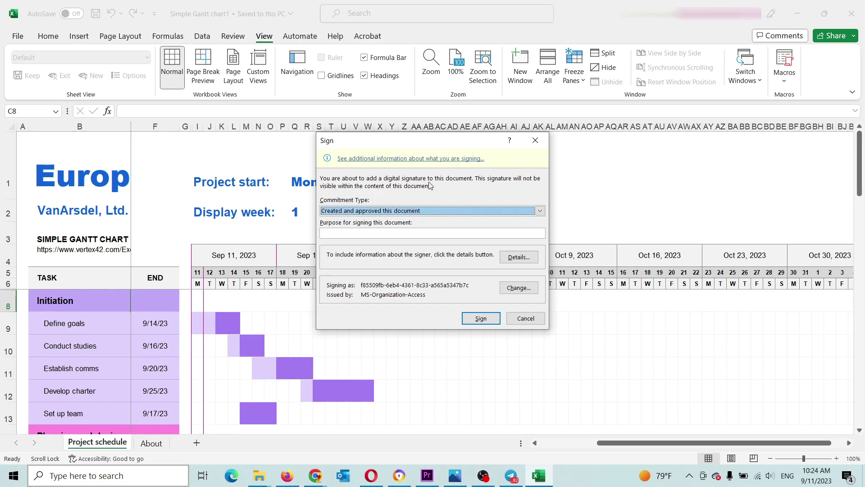
{"action": "left_click", "coordinate": [368, 233]}
{"action": "type", "text": "protection"}
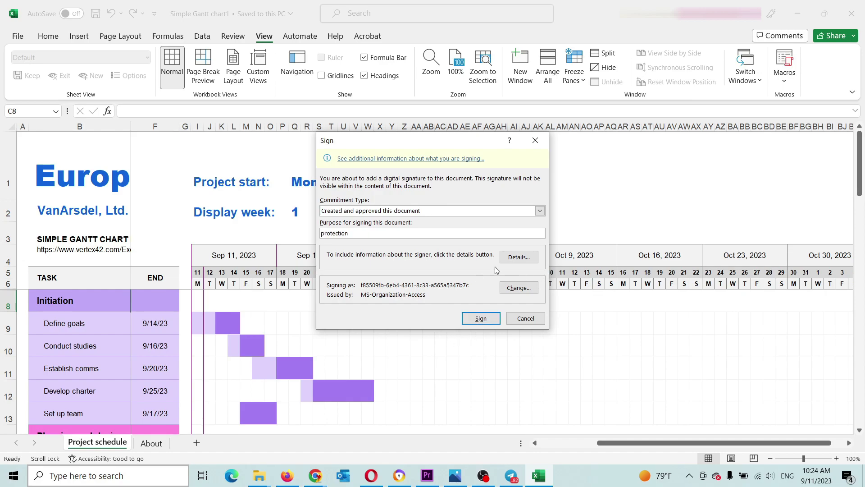
{"action": "left_click", "coordinate": [491, 322]}
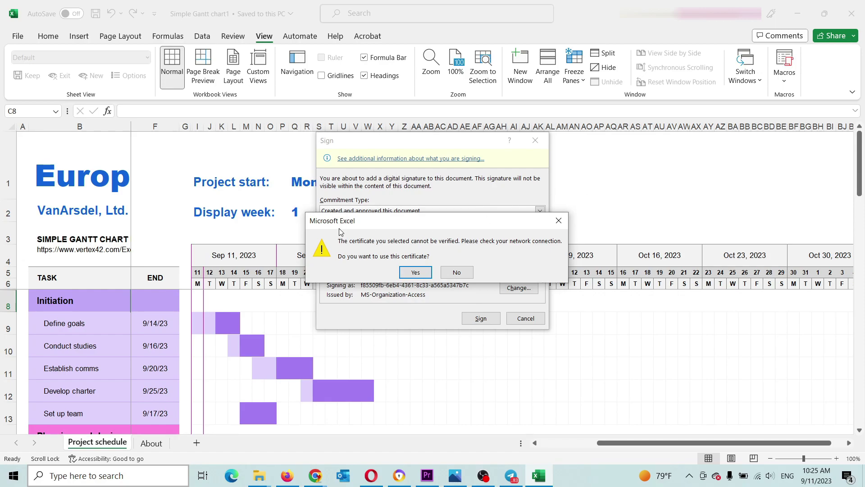
Accept the unverified certificate and confirm the saved signature, leaving the workbook marked as final.
{"action": "left_click", "coordinate": [416, 272]}
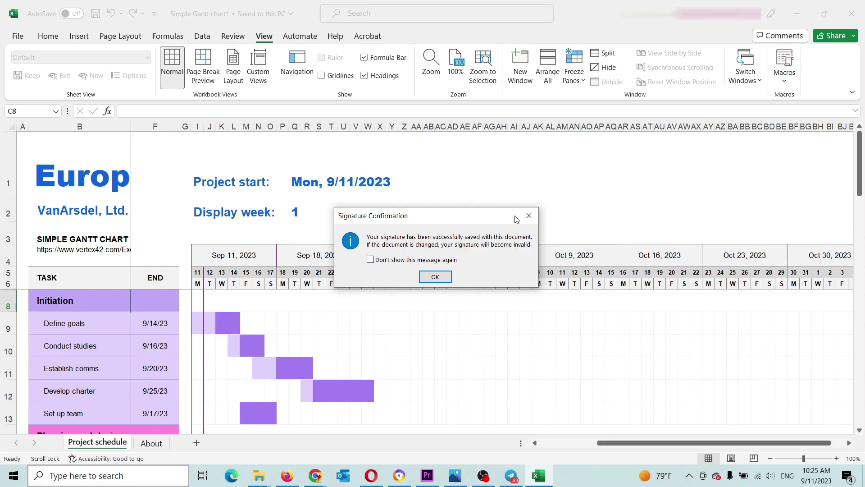
{"action": "left_click", "coordinate": [436, 276]}
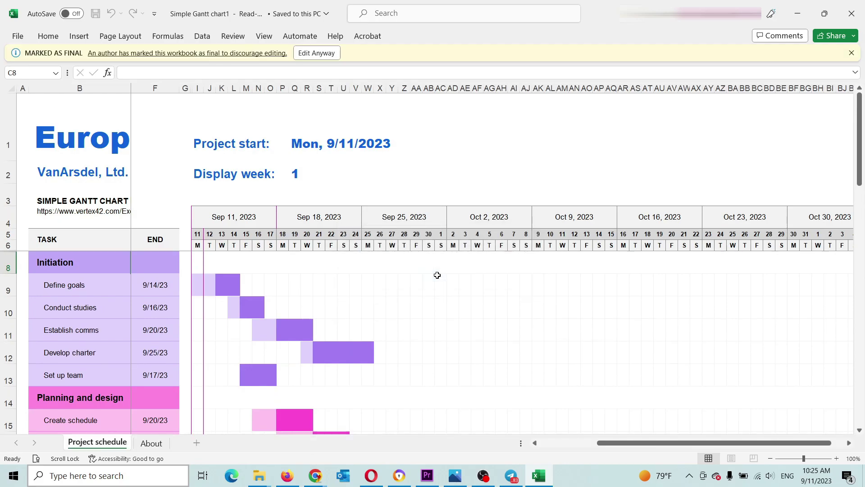